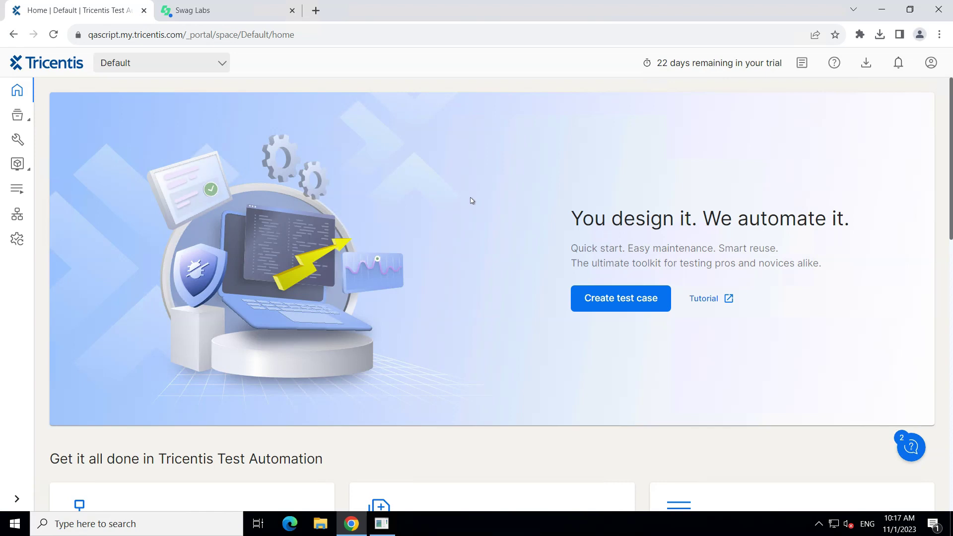
- Open the Login WaitOn test case from the test case inventory
click(421, 221)
click(18, 115)
click(77, 124)
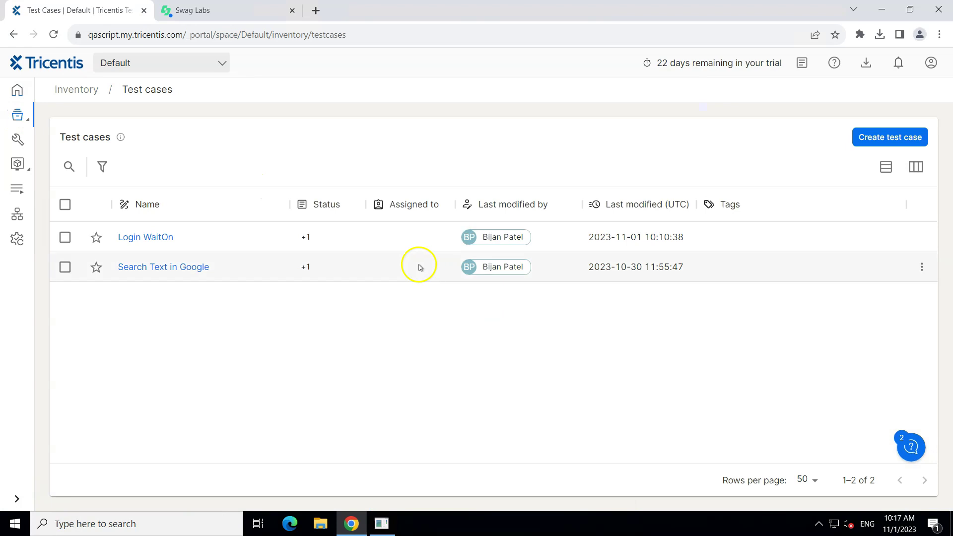
click(148, 237)
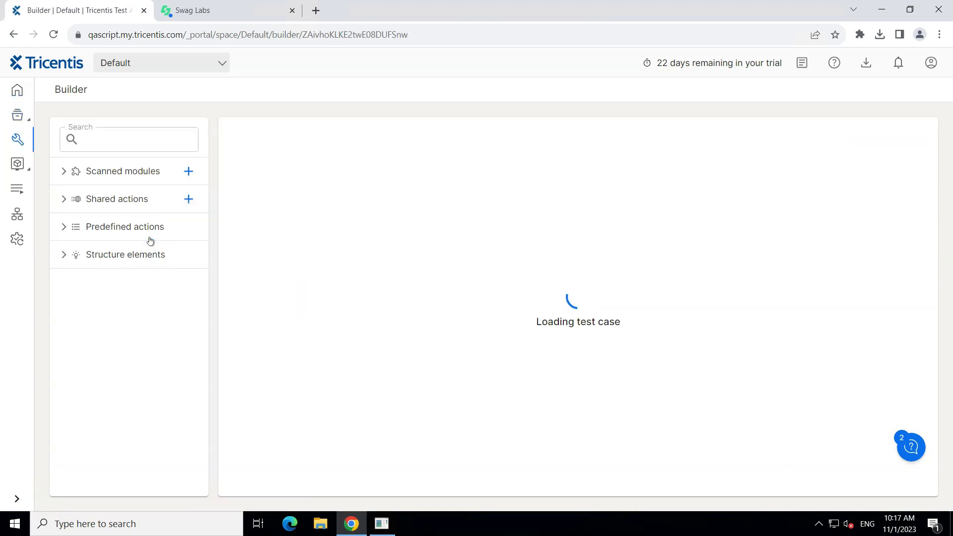
click(383, 281)
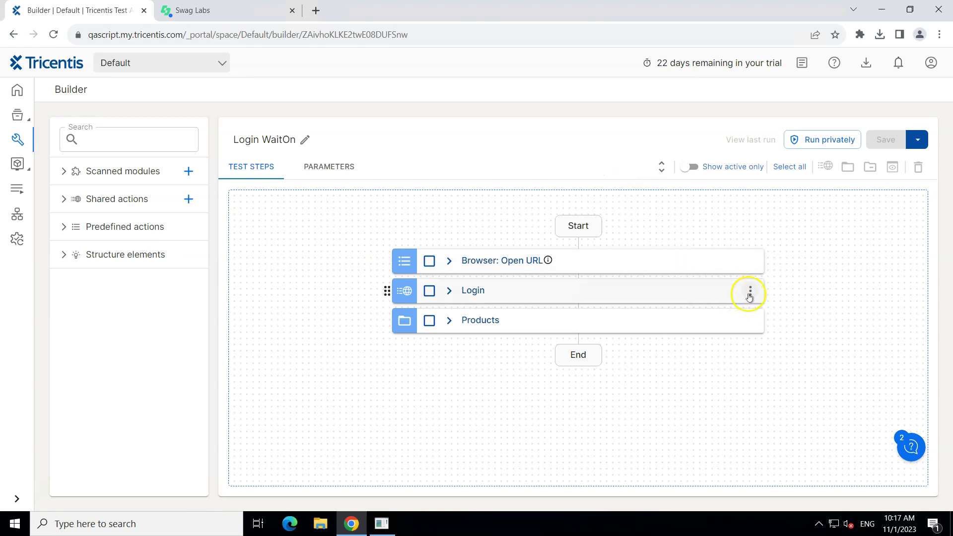
- Open the test case's Login shared action for editing and expand its Swag Labs folder
click(749, 293)
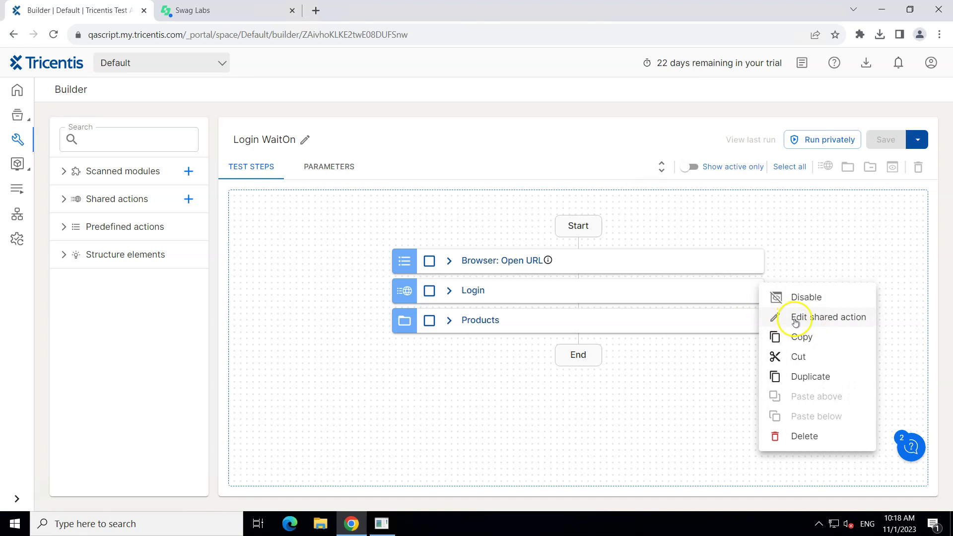
click(830, 320)
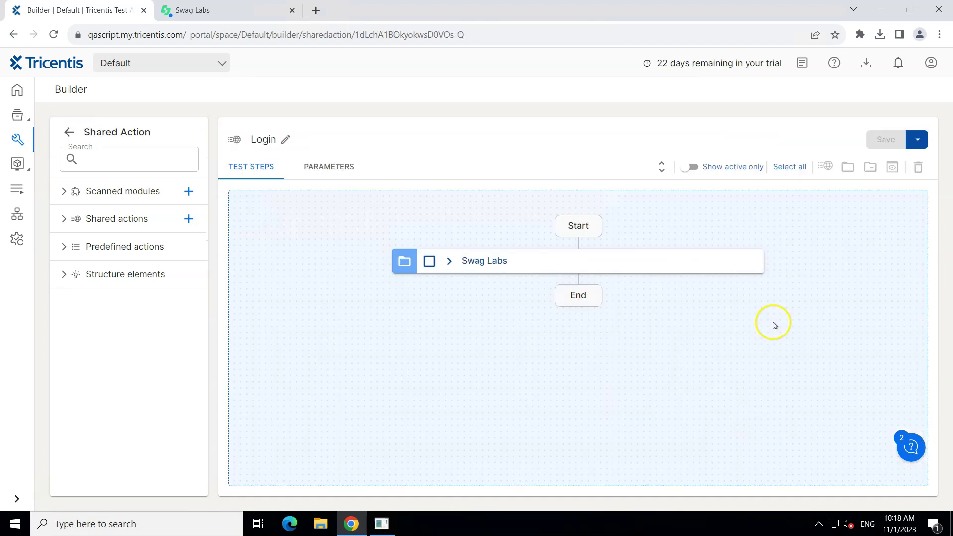
click(449, 262)
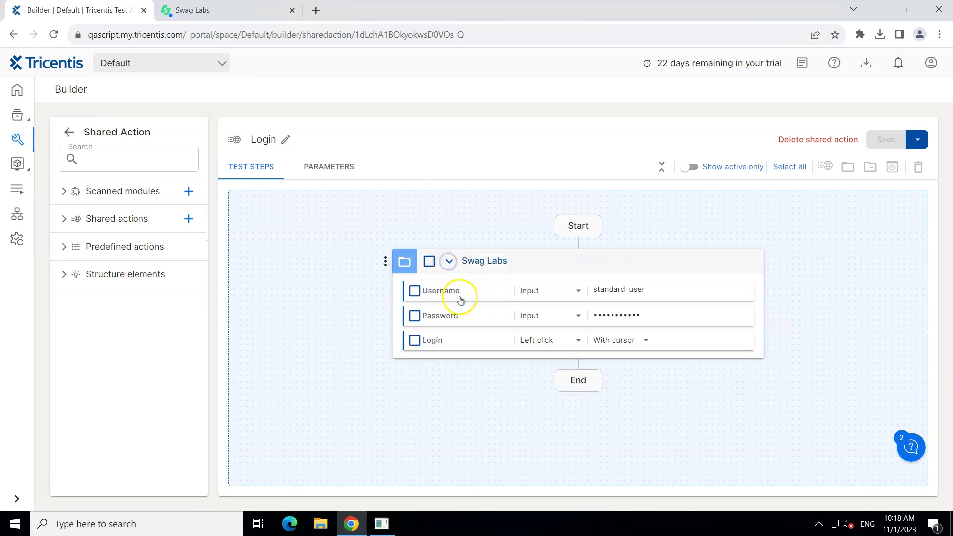
click(469, 339)
- Add two parameters named Username and Password to the Login shared action
click(330, 173)
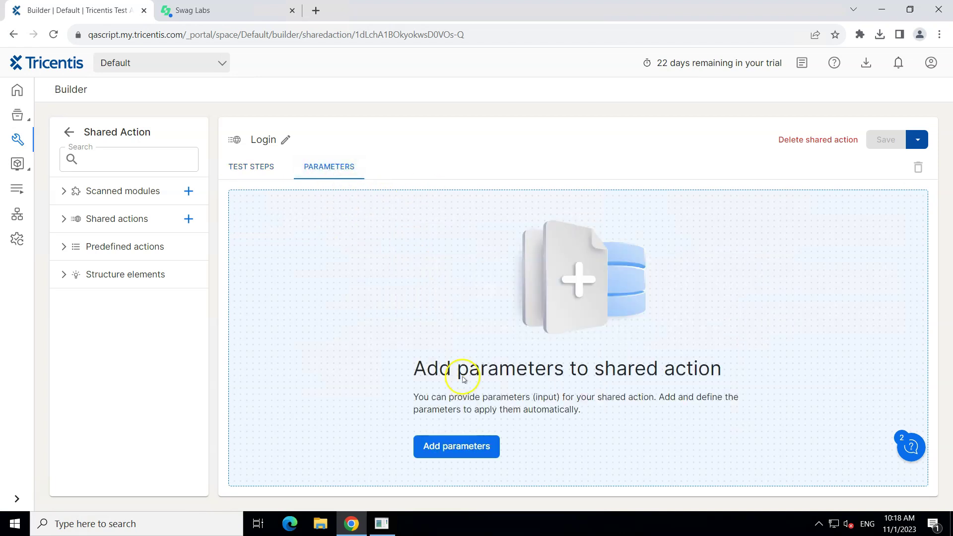
click(474, 456)
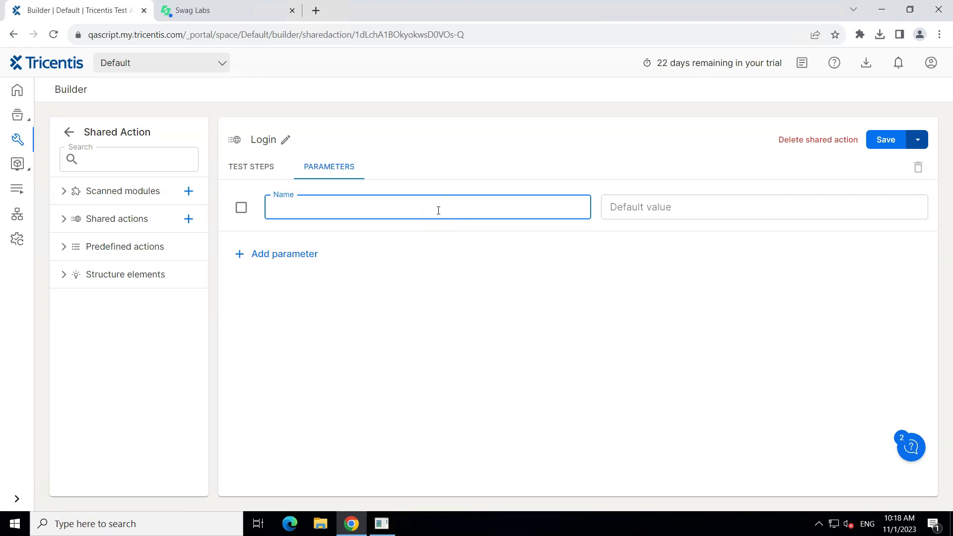
click(429, 214)
text(Username)
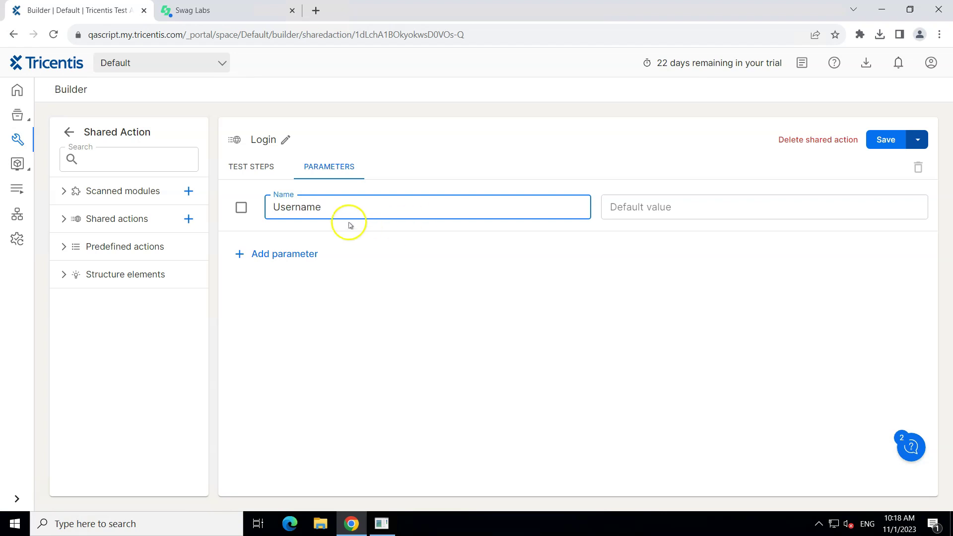
click(286, 255)
text(Password)
- Switch to the Swag Labs site and load the saucedemo.com login page, dismissing the browser's password prompts
click(667, 209)
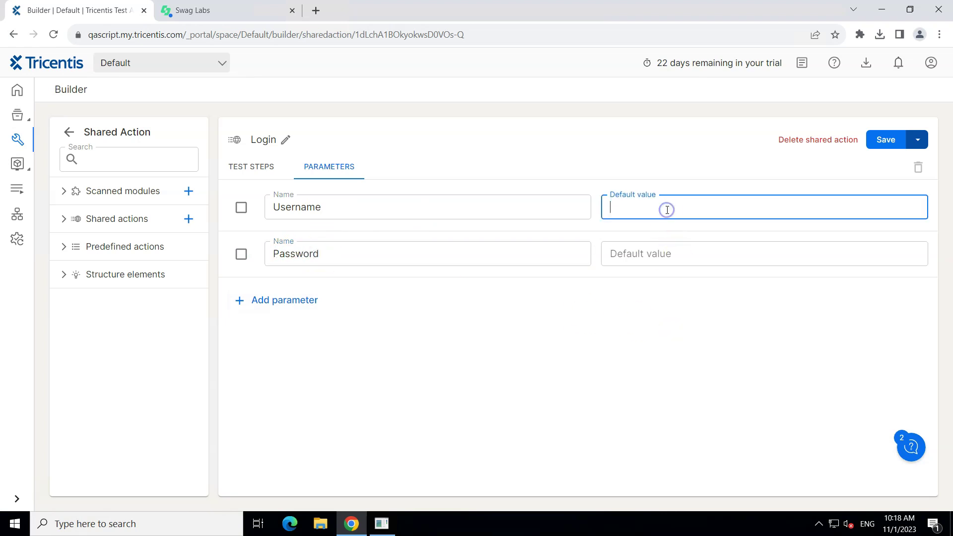
click(193, 11)
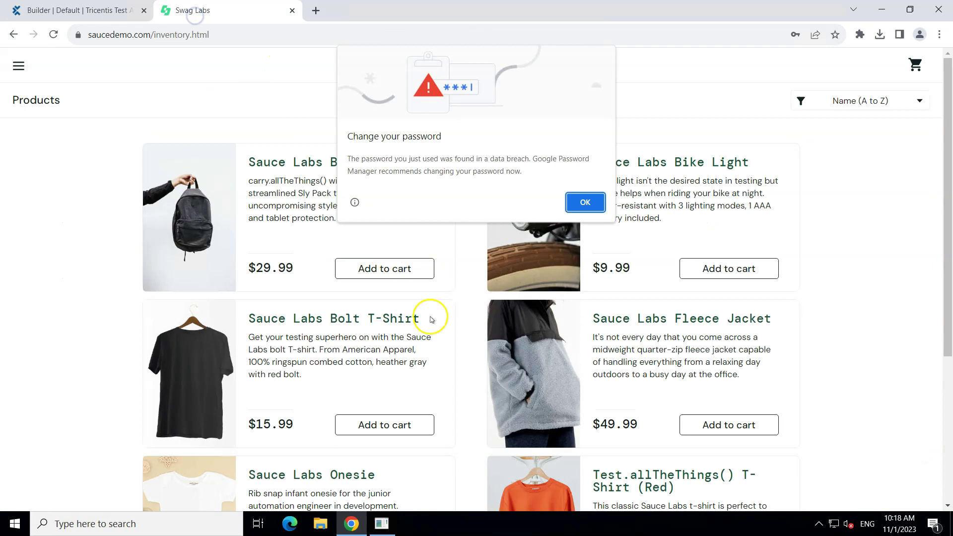
click(585, 202)
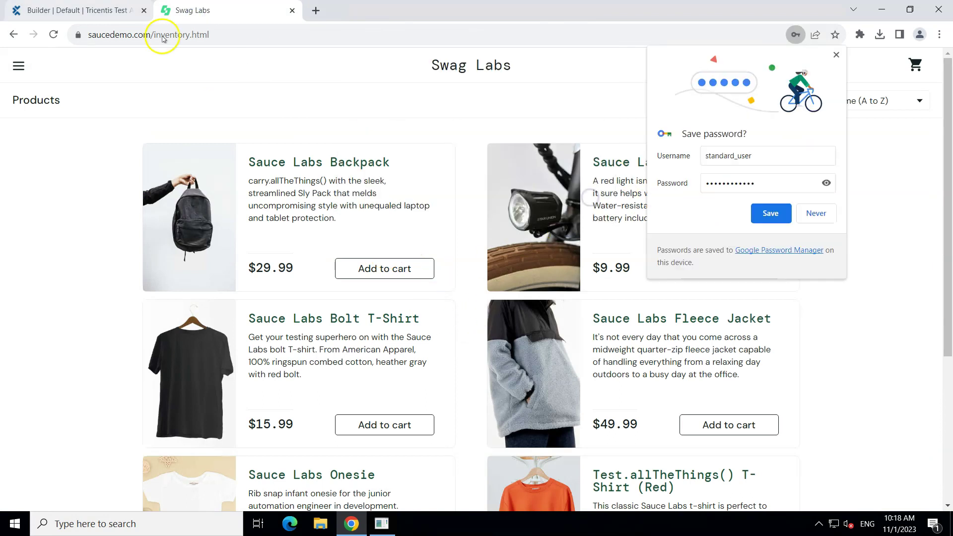
click(212, 35)
click(219, 34)
drag(258, 35, 200, 27)
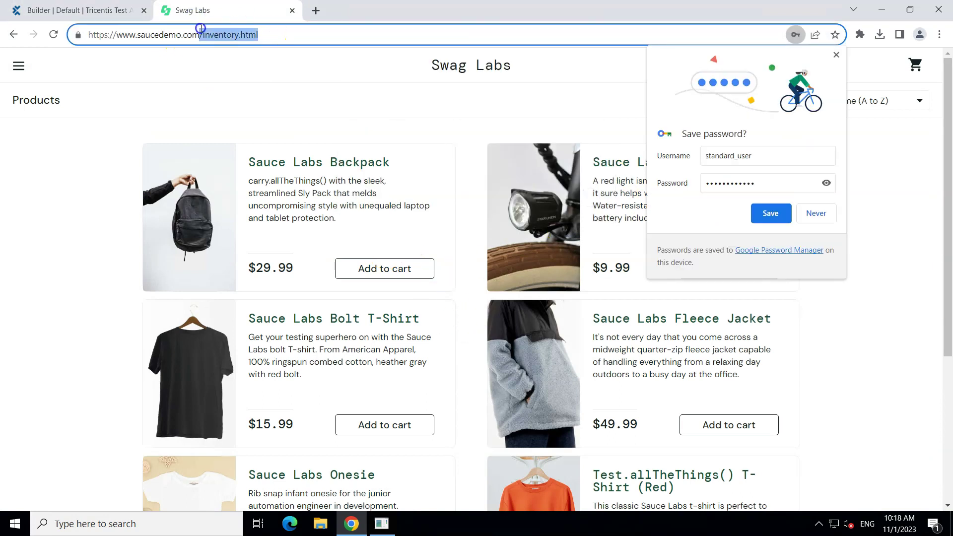
key(BackSpace)
key(Return)
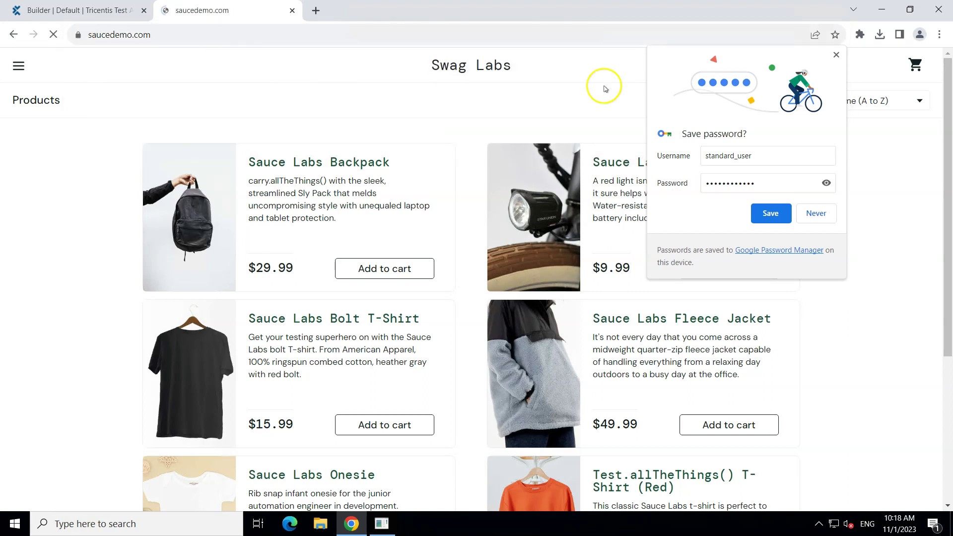
click(836, 55)
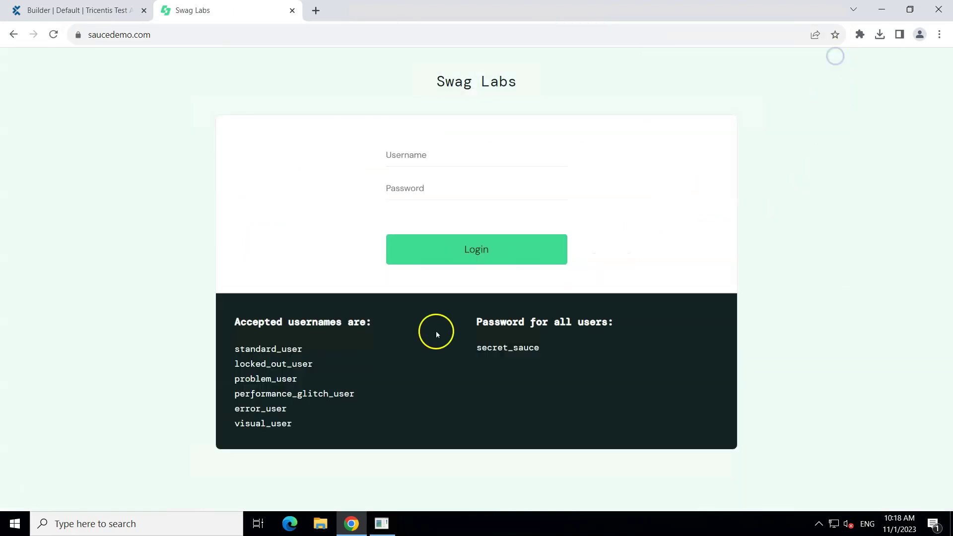
- Copy the username standard_user from the login page into the Username parameter's default value
double_click(284, 349)
key(ctrl+c)
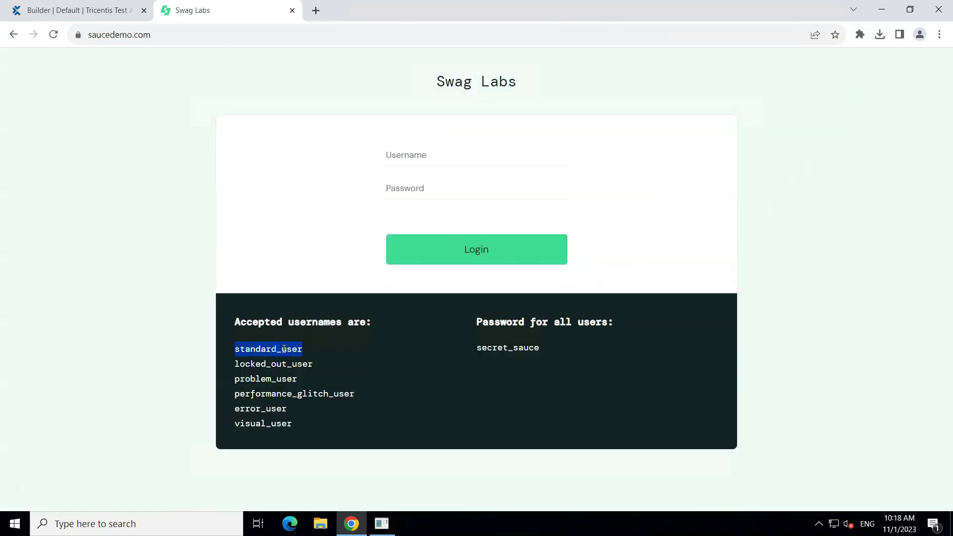
click(92, 11)
key(ctrl+v)
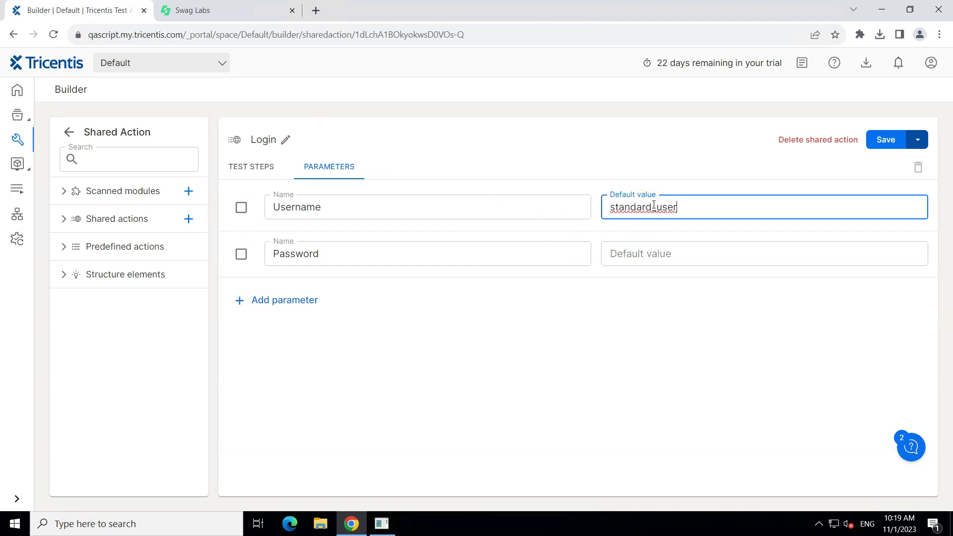
- Copy the listed password from the login page into the Password parameter's default value and save the shared action everywhere
click(203, 10)
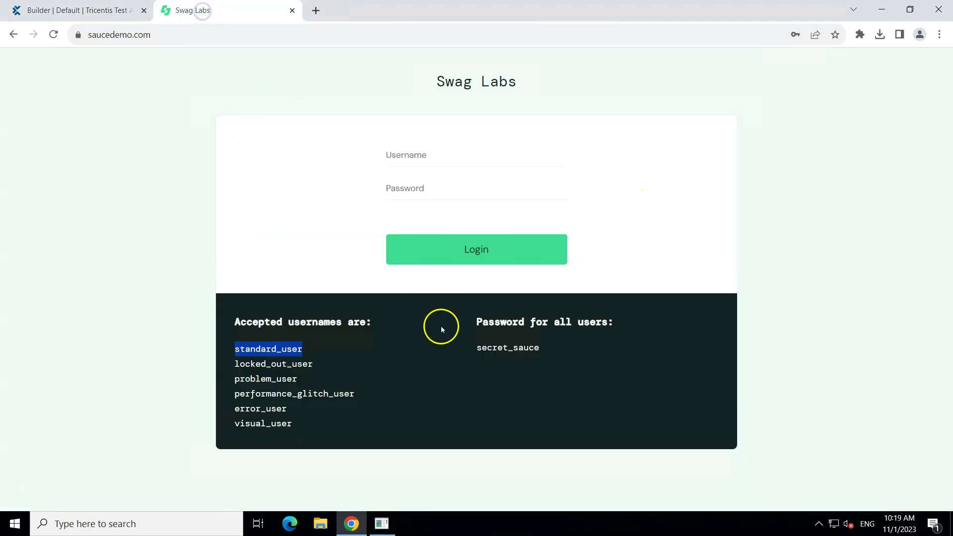
double_click(519, 348)
key(ctrl+c)
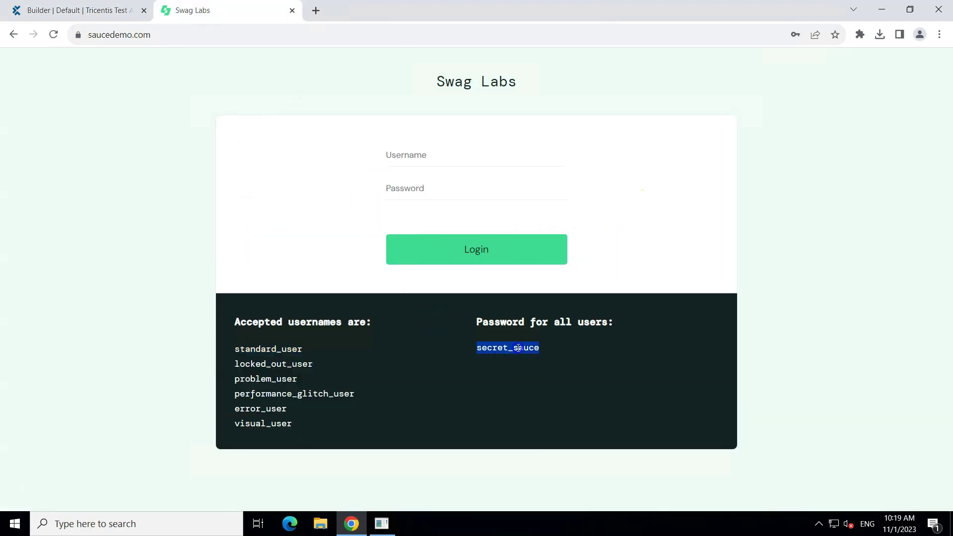
click(98, 9)
click(670, 263)
key(ctrl+v)
click(666, 313)
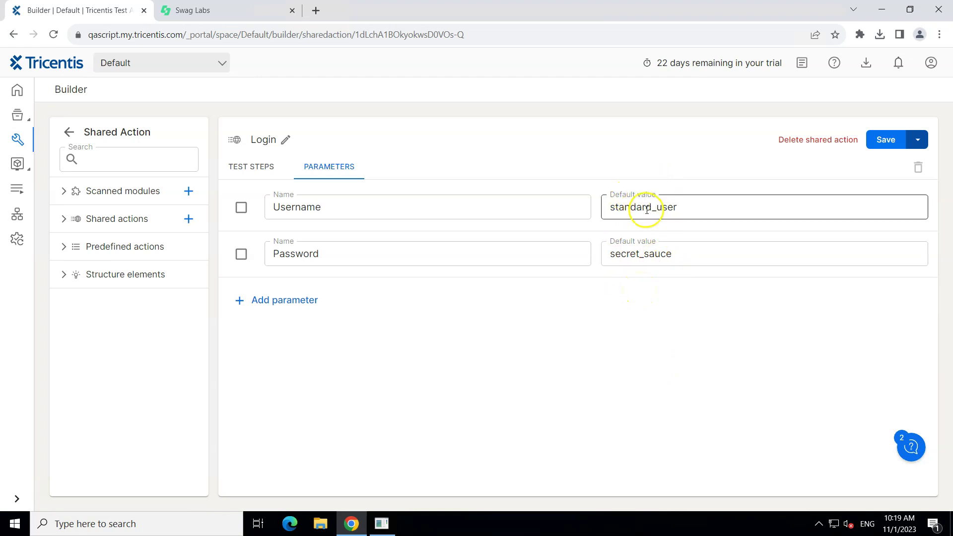
click(885, 140)
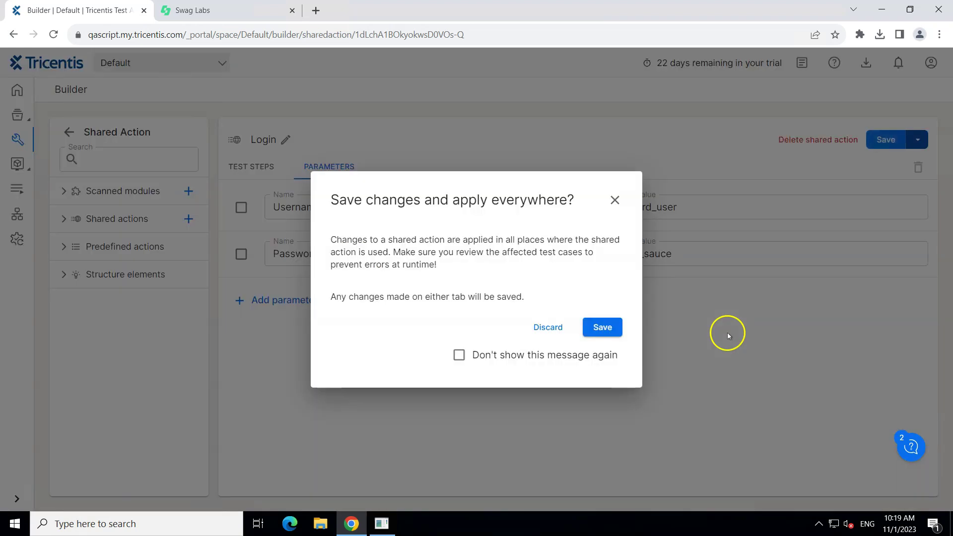
click(604, 328)
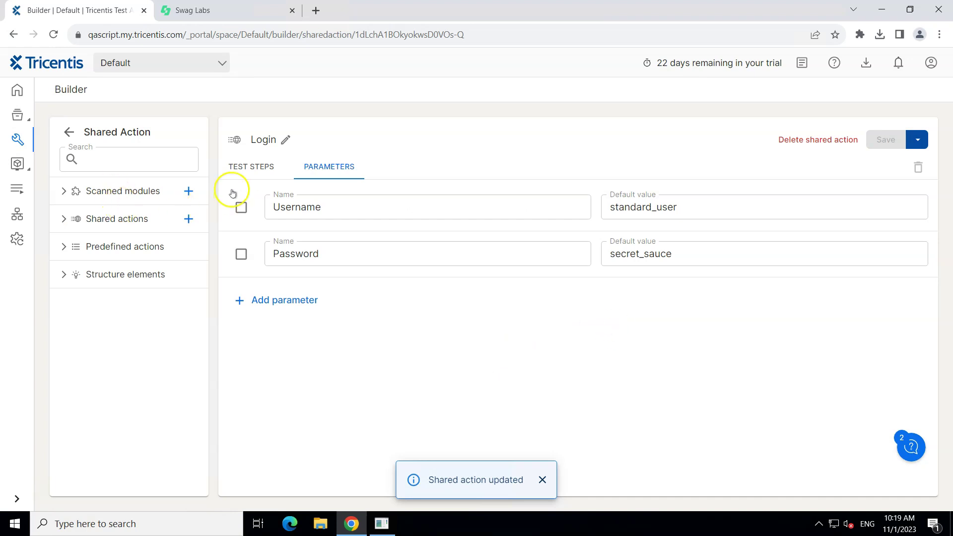
- In the shared action's test steps, set the Username input value to the parameter reference {Username}
click(251, 167)
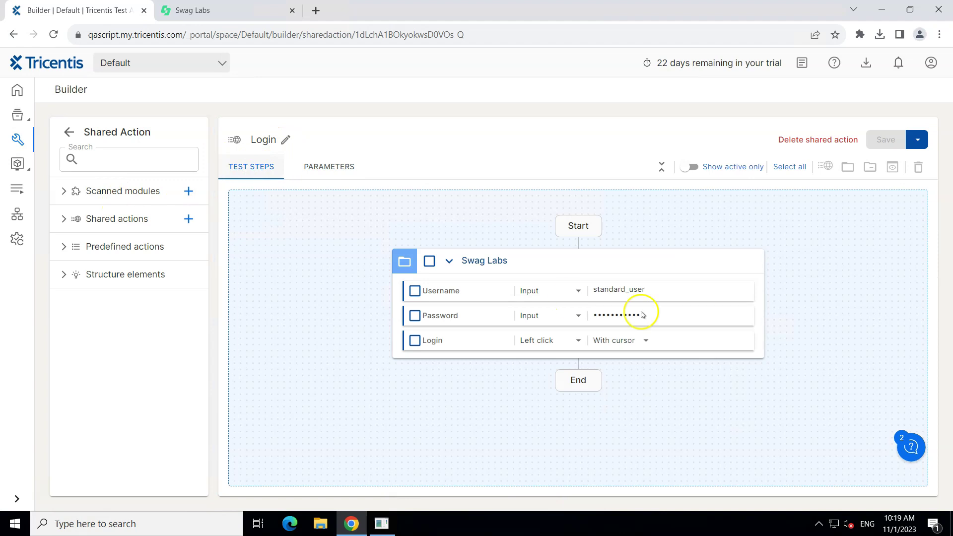
click(659, 289)
drag(646, 290, 595, 289)
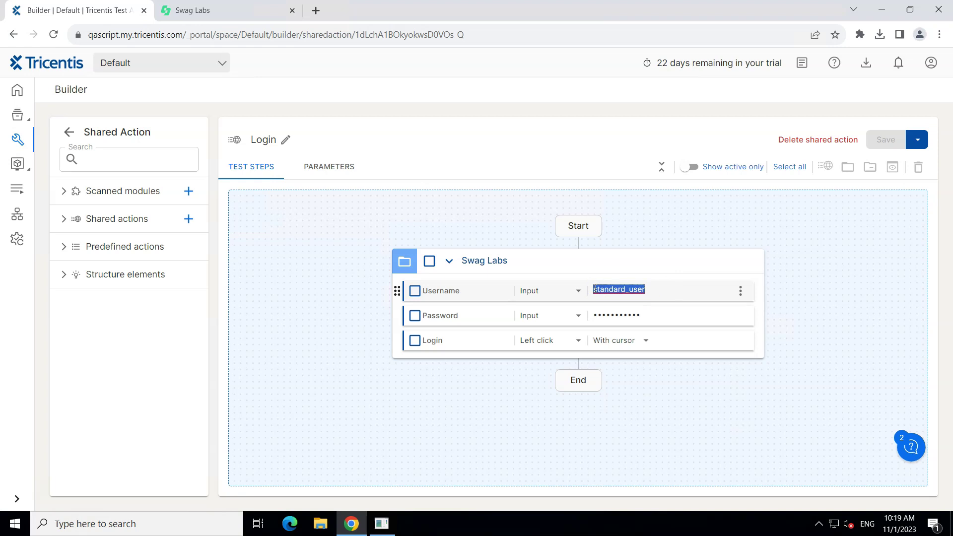
key(BackSpace)
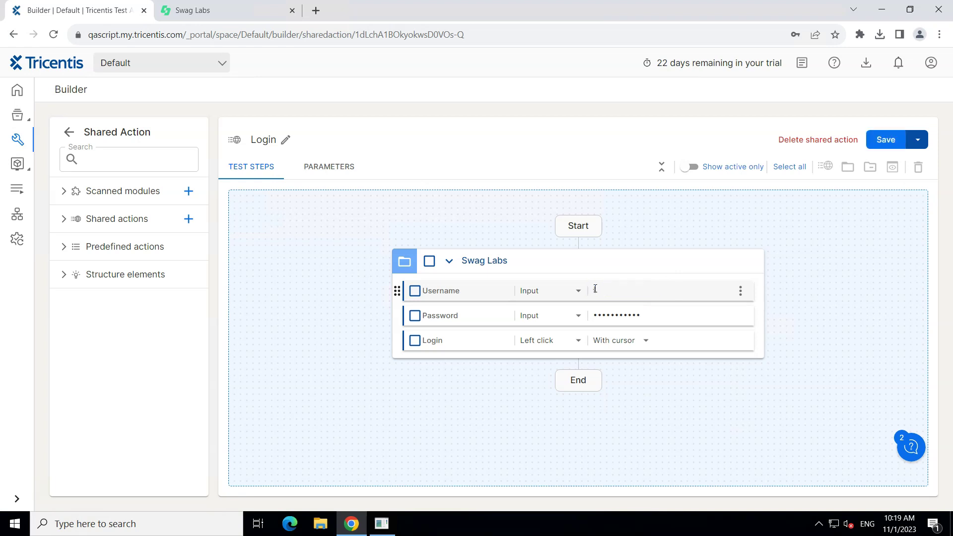
text(Username)
- Clear the hidden Password input, set it to the parameter reference {Password}, and save the shared action everywhere
click(624, 316)
right_click(721, 323)
click(720, 320)
click(720, 316)
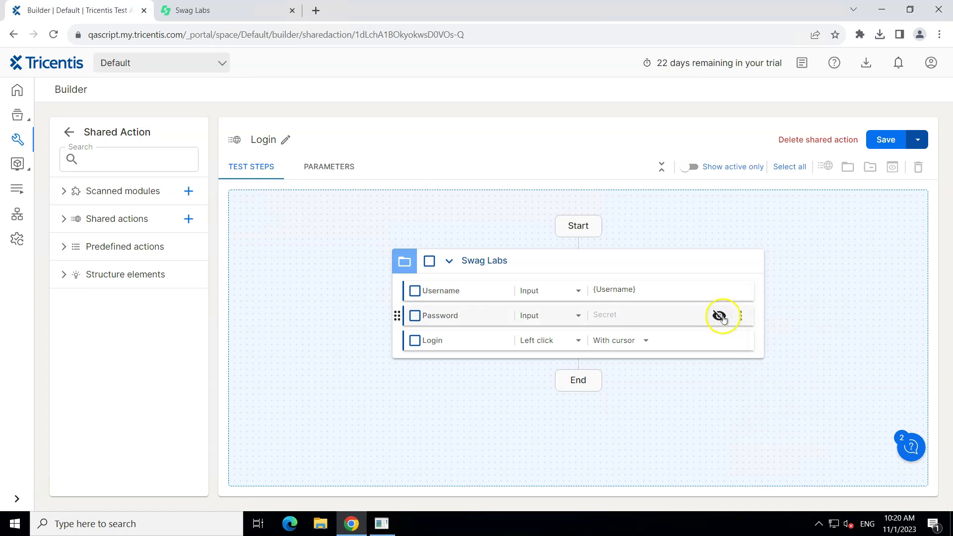
click(646, 313)
text({Password)
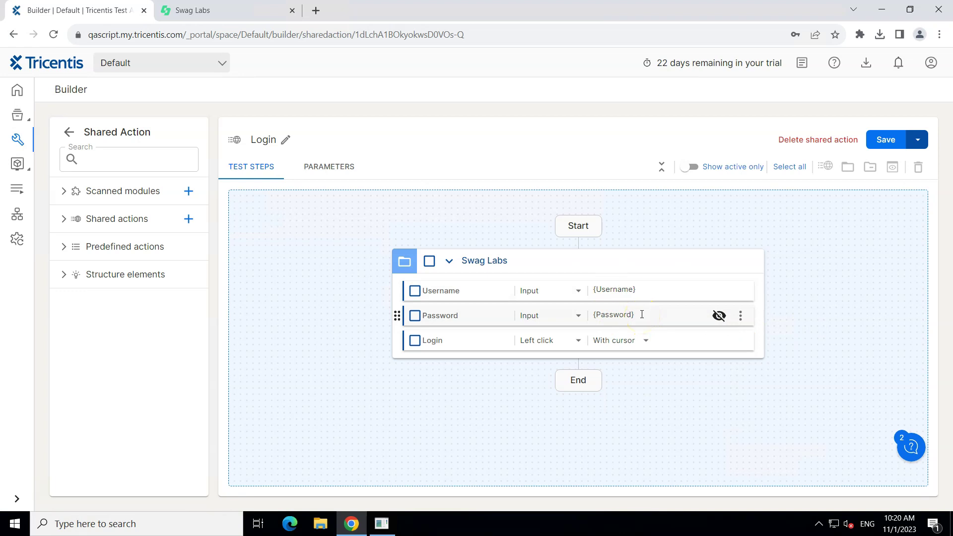
click(886, 140)
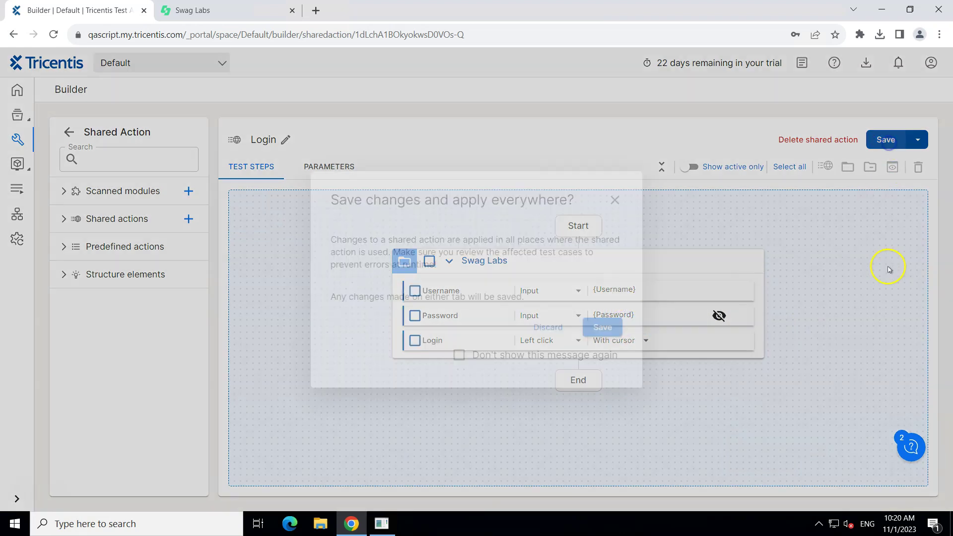
click(600, 327)
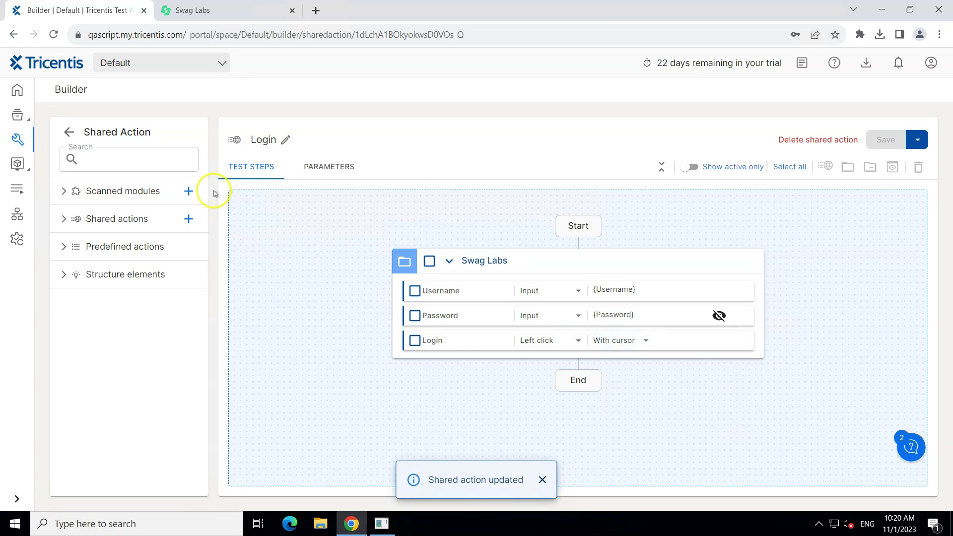
- Reopen the Login WaitOn test case from the test case inventory
click(20, 117)
click(78, 127)
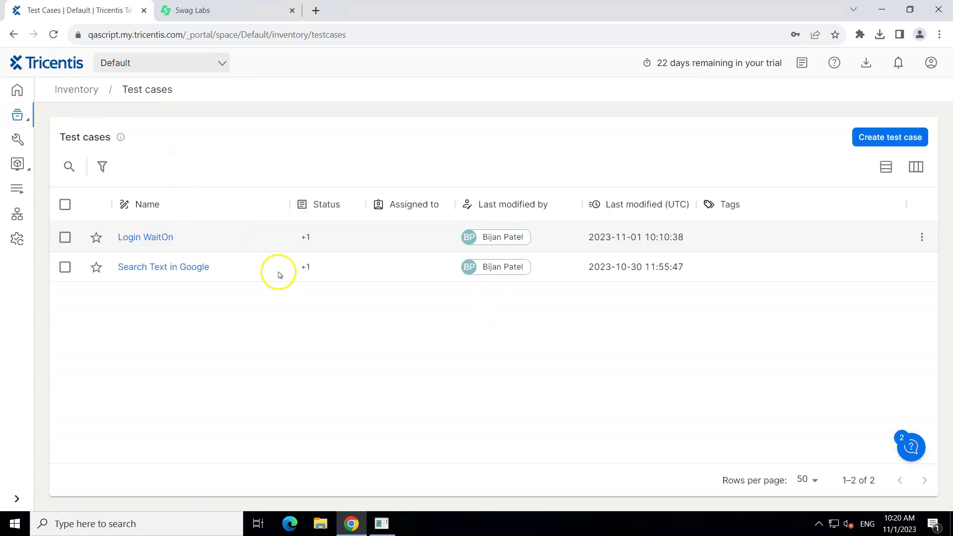
click(152, 235)
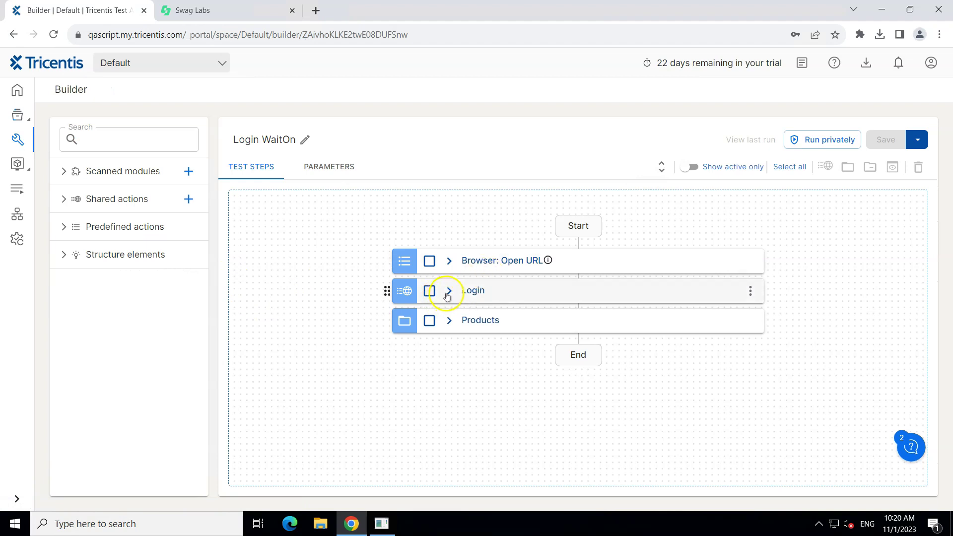
- Expand the Login shared action and its Flow to examine the parameter values and the Swag Labs input steps
click(448, 291)
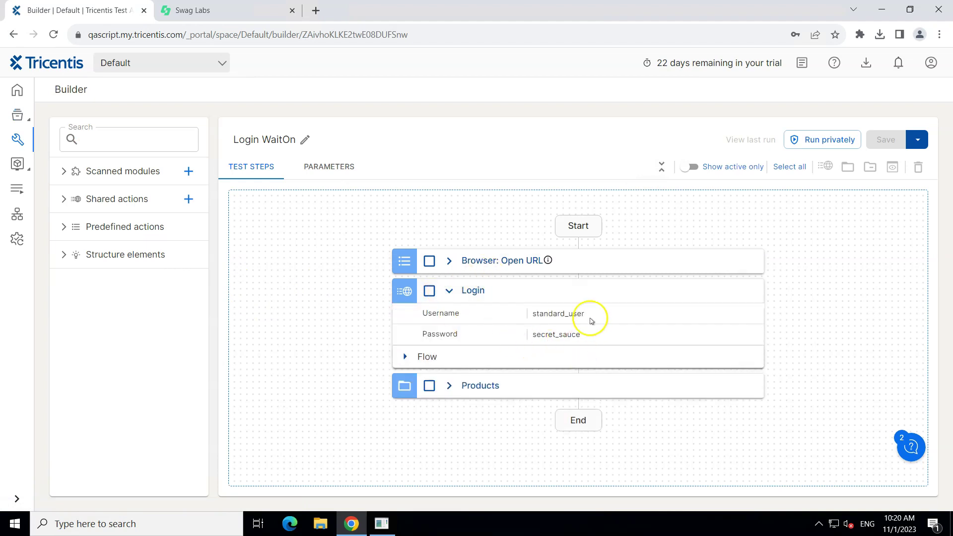
double_click(564, 314)
click(559, 334)
double_click(559, 334)
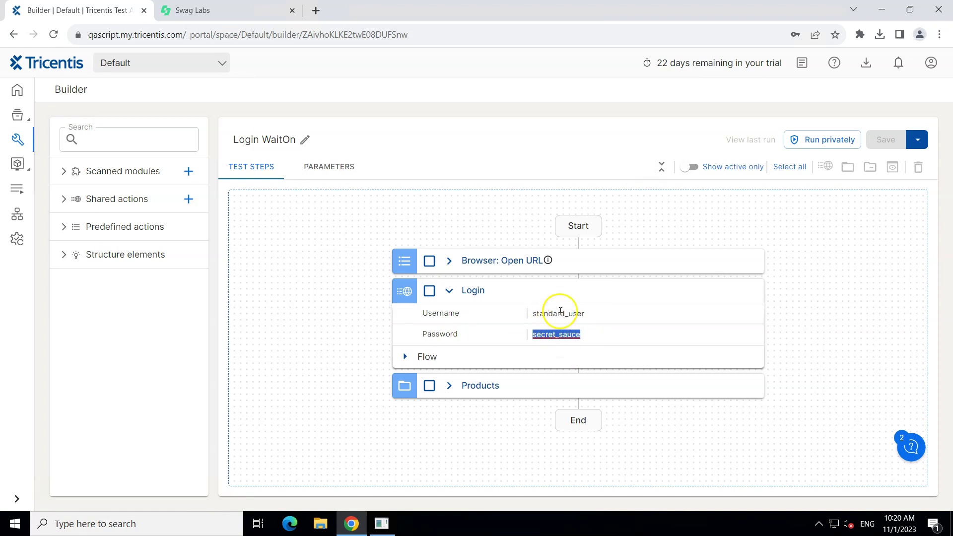
click(405, 357)
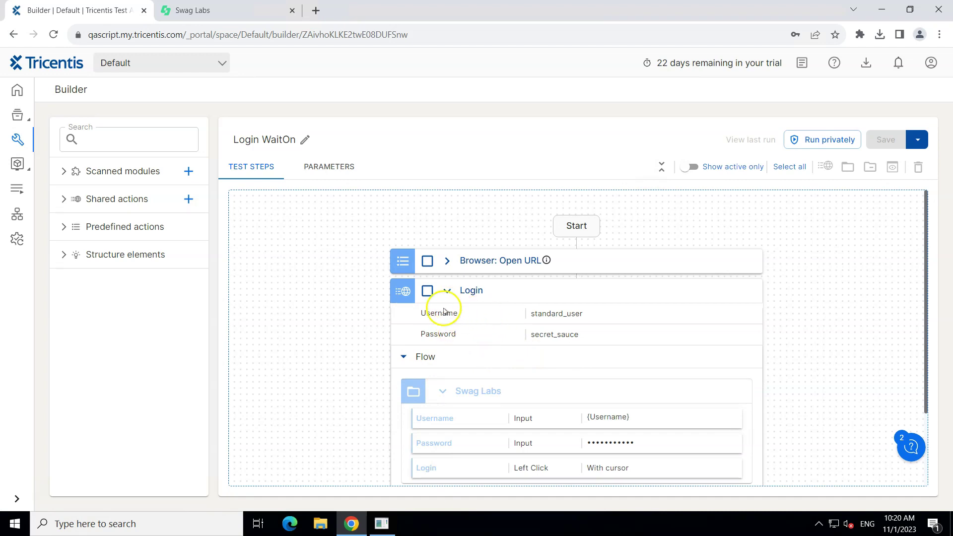
scroll(550, 377, down, 1)
scroll(490, 361, down, 1)
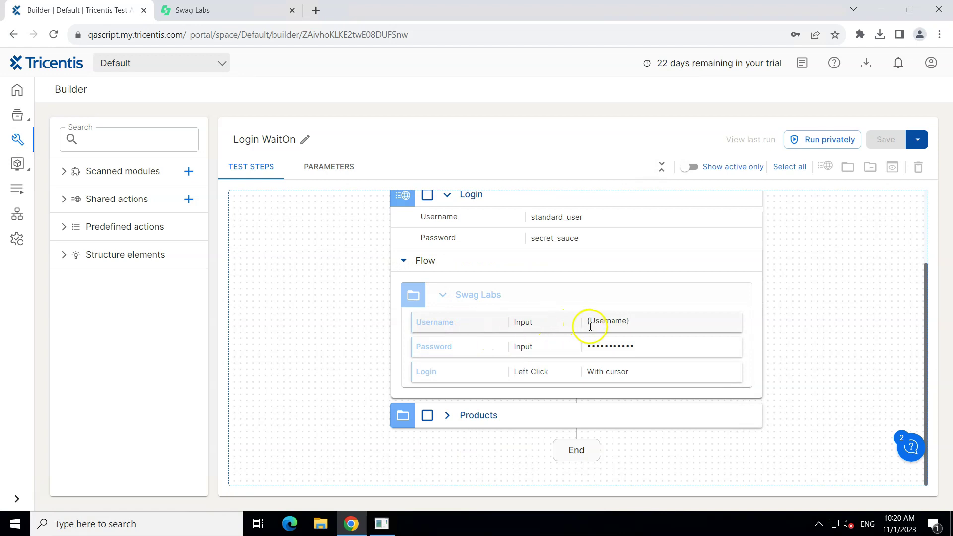
- Examine the Username and Password inputs in the Login flow and the Username parameter value they draw on
drag(588, 319, 640, 319)
click(641, 345)
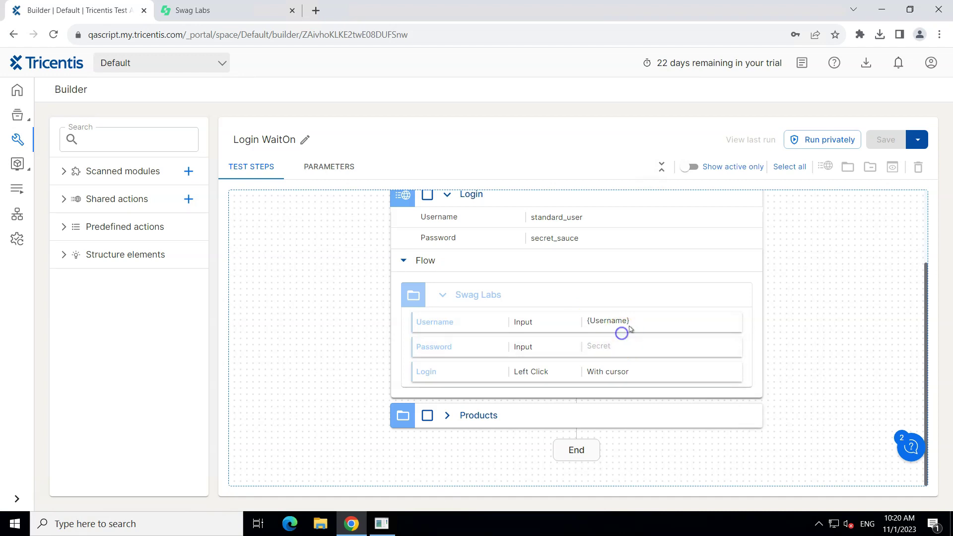
click(560, 217)
scroll(922, 305, up, 2)
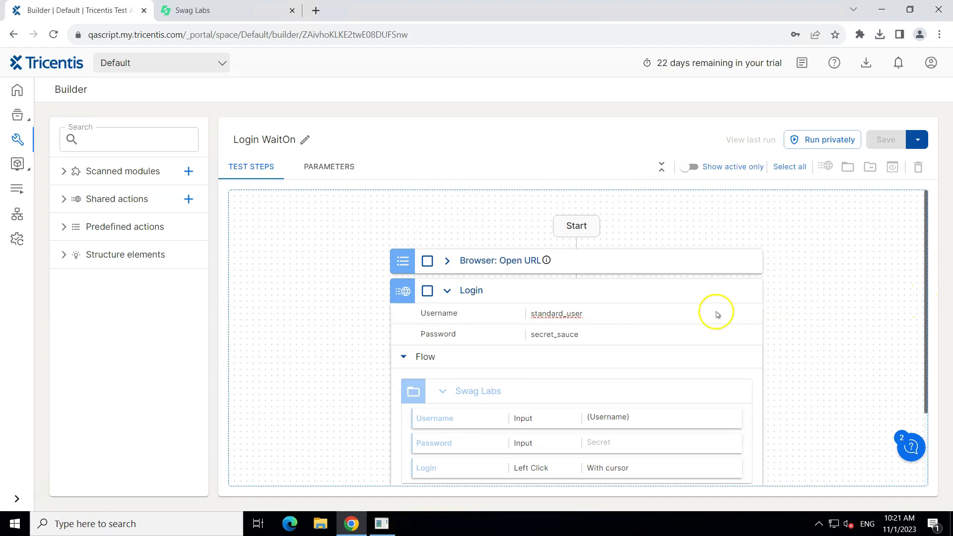
- Copy the accepted username performance_glitch_user from the Swag Labs login page for the Login action's Username parameter
click(570, 312)
double_click(570, 311)
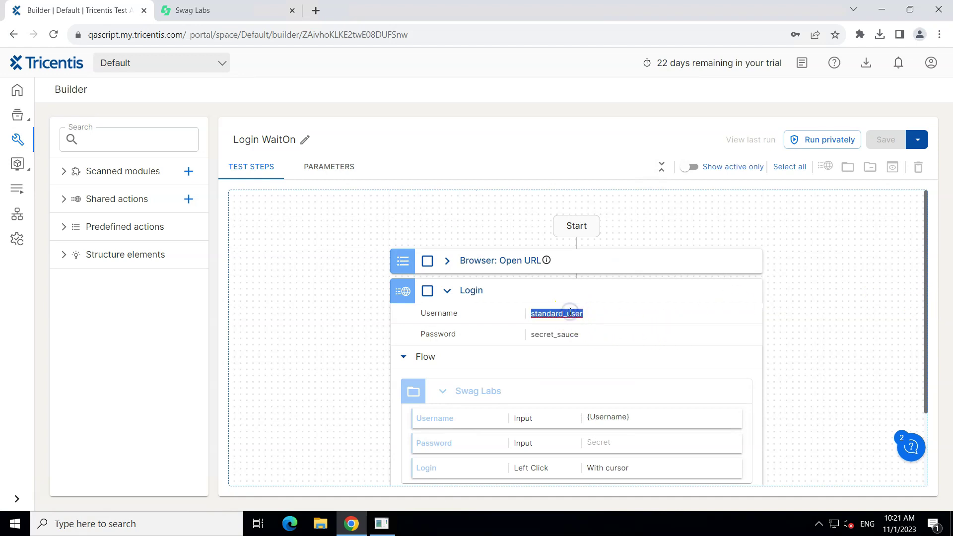
click(234, 7)
double_click(297, 392)
key(ctrl+c)
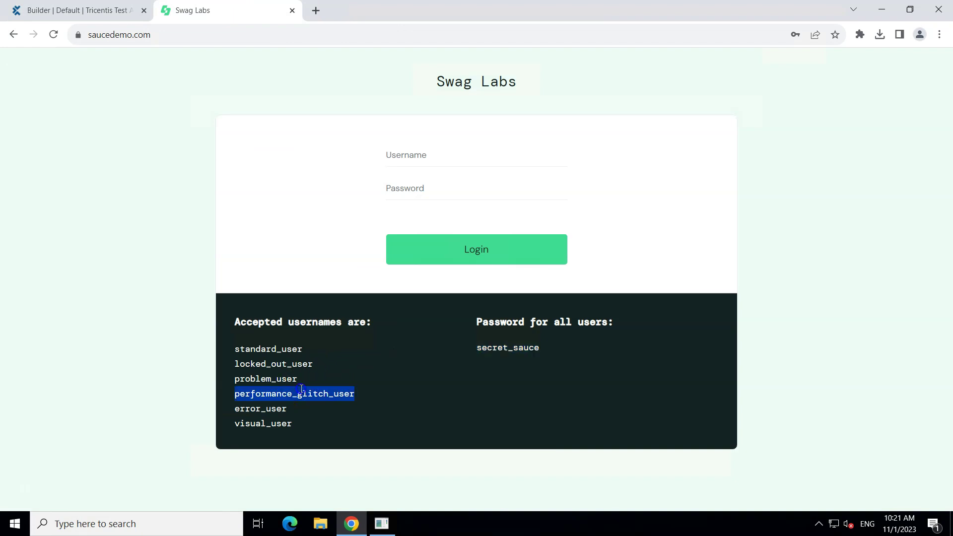
- Back in the Tricentis Builder, replace the Login action's Username parameter value with performance_glitch_user and save the test case
click(119, 9)
double_click(562, 314)
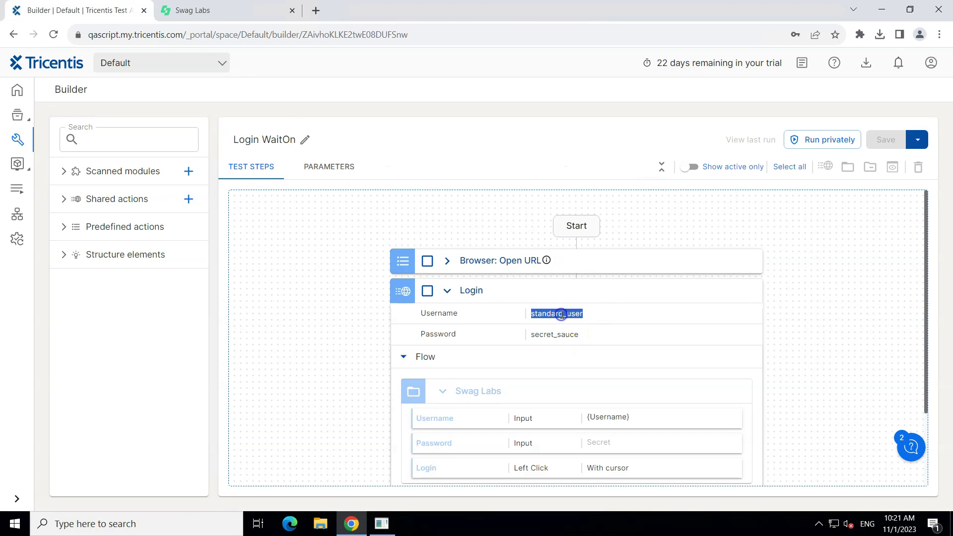
key(ctrl+v)
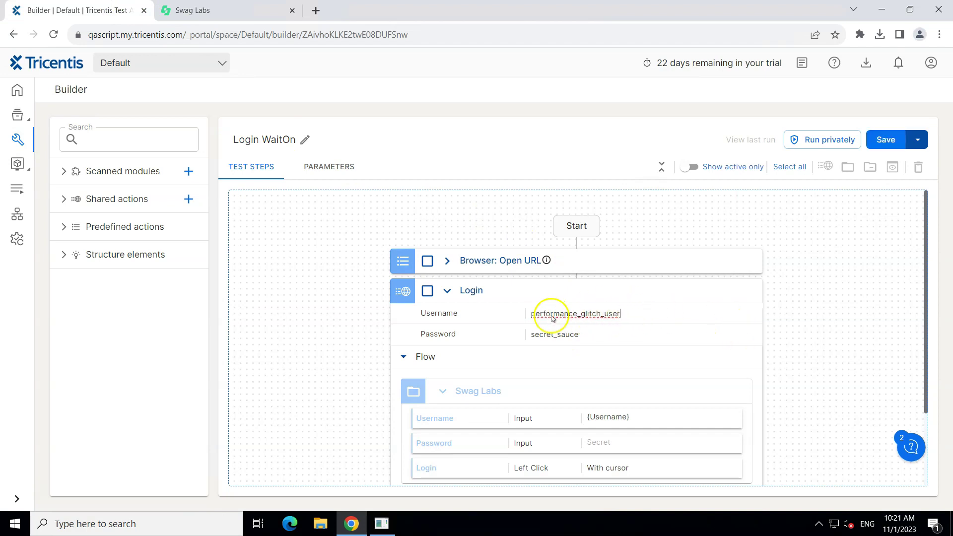
click(886, 139)
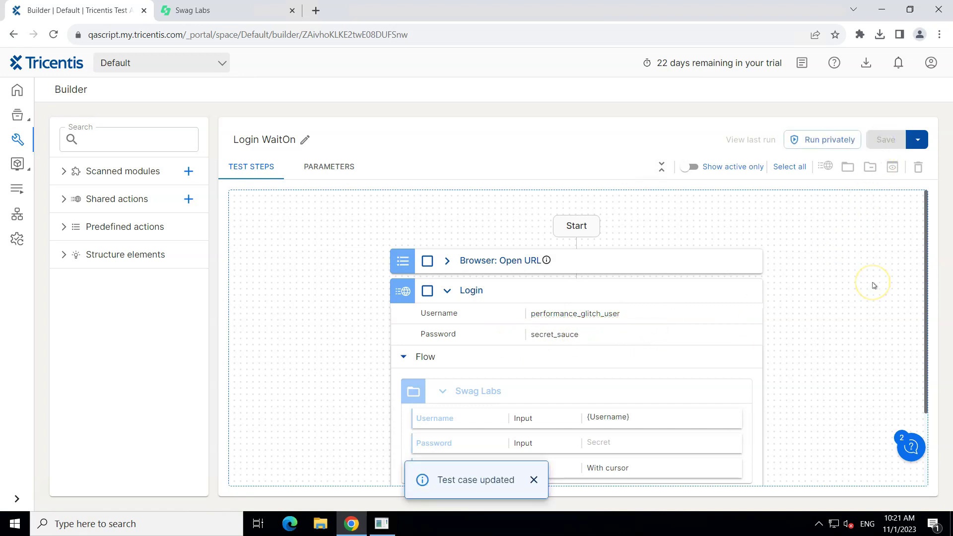
click(534, 479)
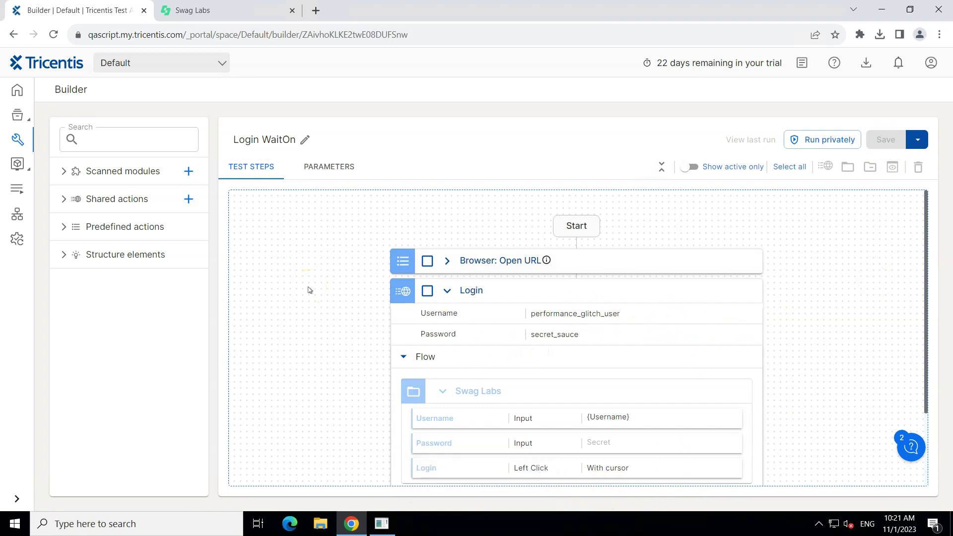
- Review the full list of accepted usernames on the Swag Labs login page, then return to the Login WaitOn test case
click(243, 10)
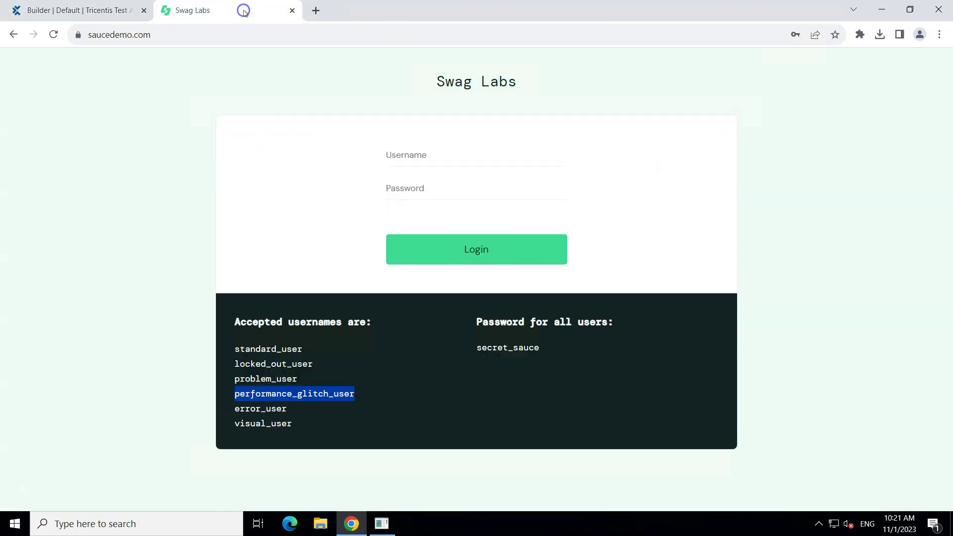
click(235, 348)
drag(236, 348, 294, 421)
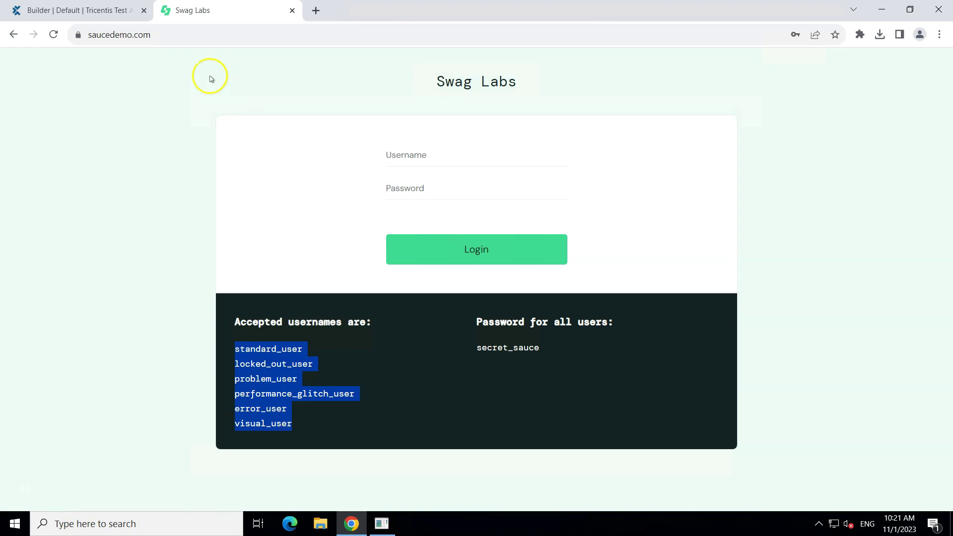
click(103, 11)
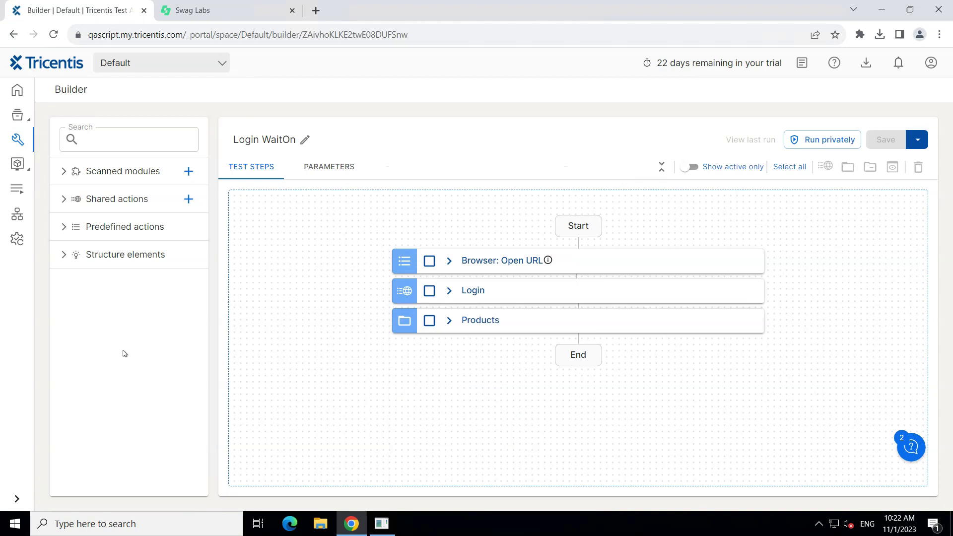